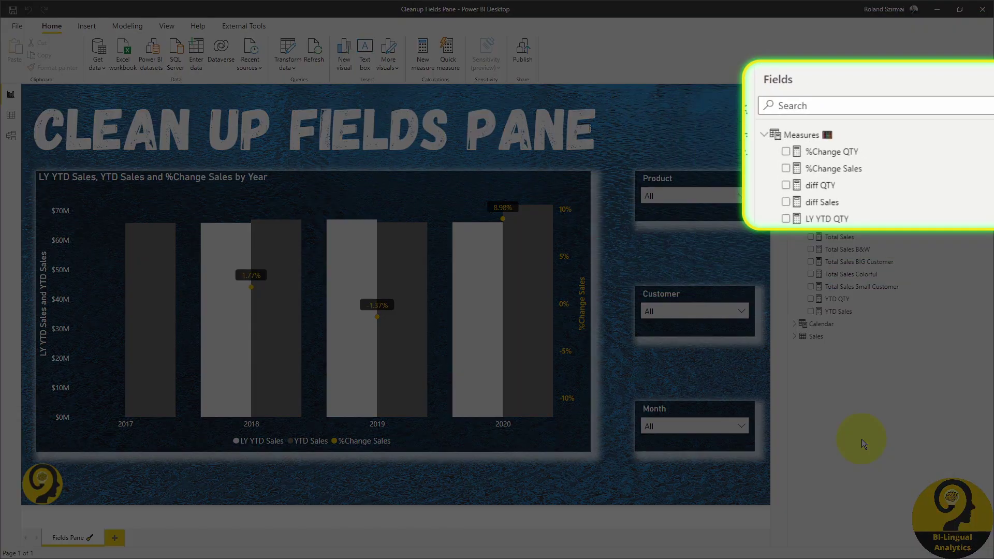
- Filter the Fields pane to 'ytd' measures, then clear the search to show all measures again
left_click(865, 107)
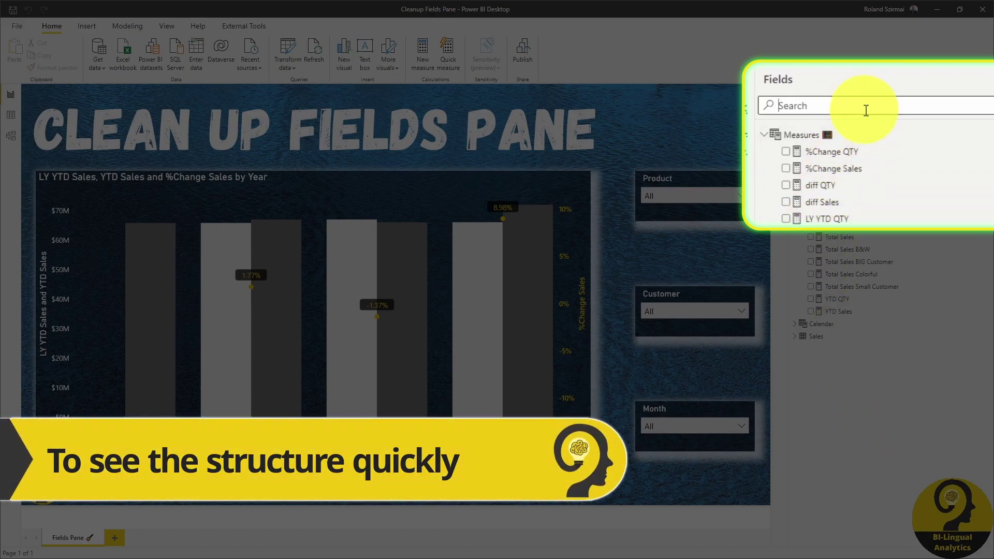
type("ytd")
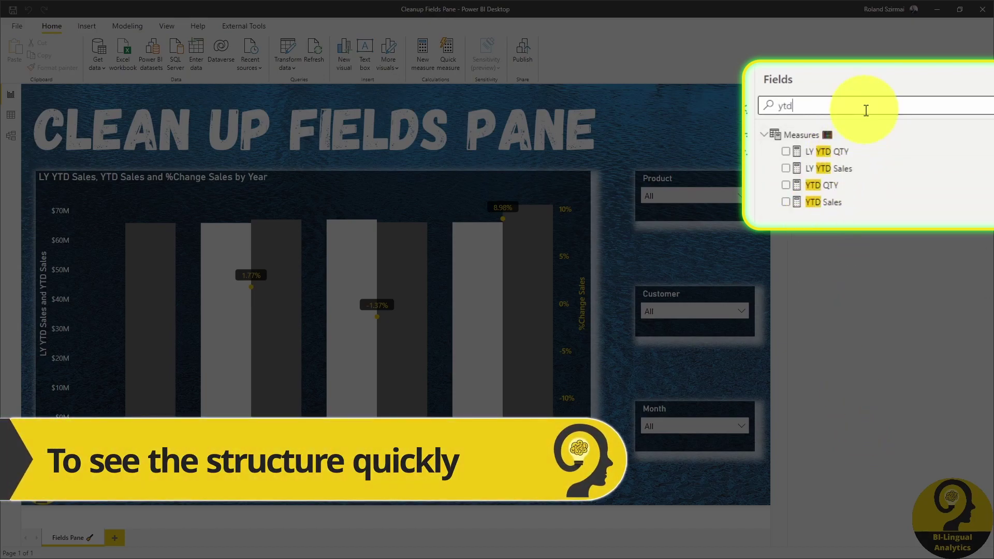
key("BackSpace")
key("BackSpace")
key("BackSpace")
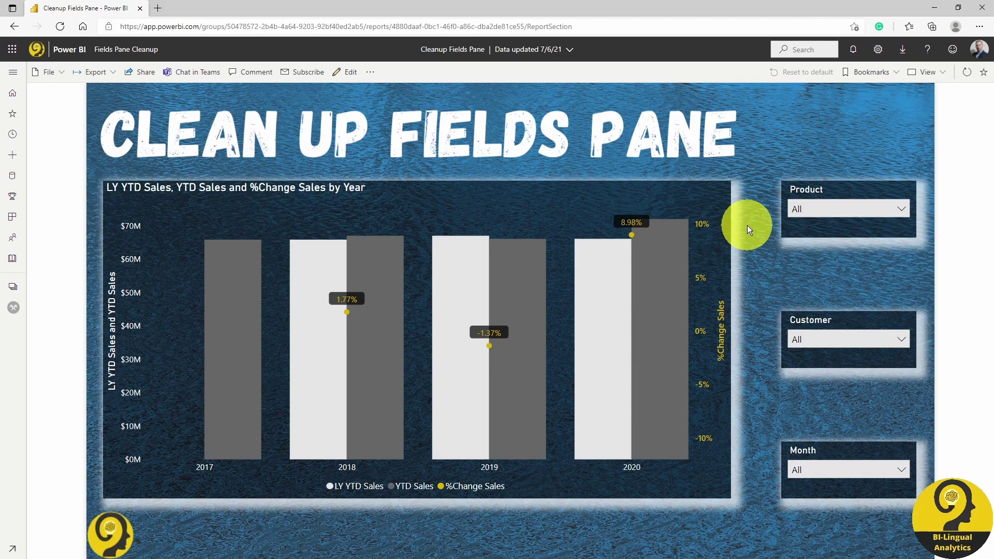
- In the chart's Personalize pane, add a Column value and scroll the unsorted Measures list
mouse_move(727, 223)
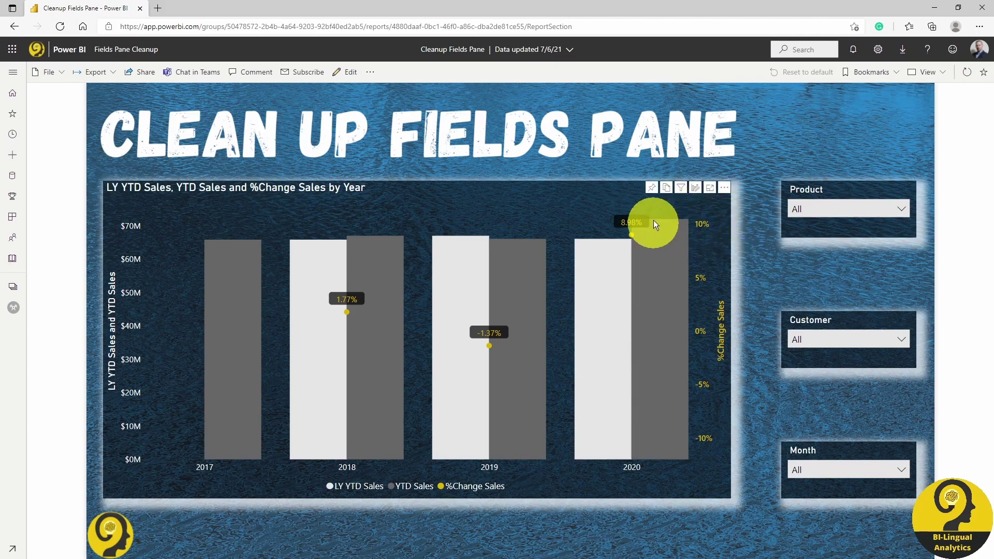
left_click(695, 189)
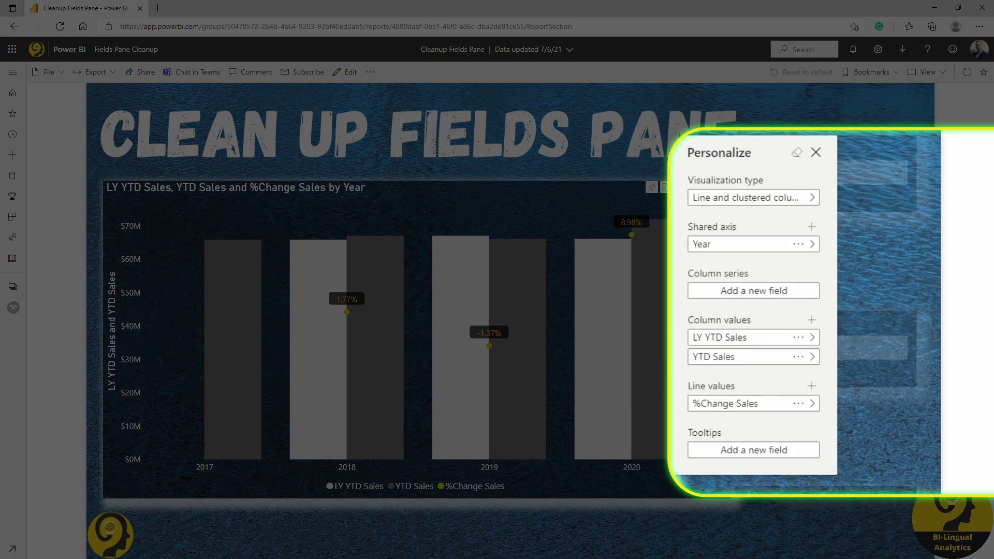
left_click(811, 321)
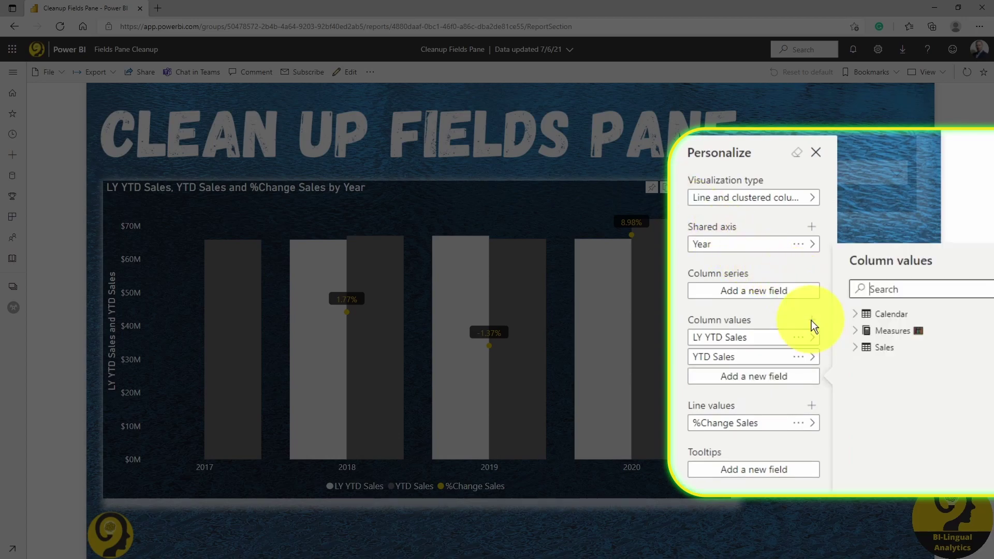
left_click(856, 337)
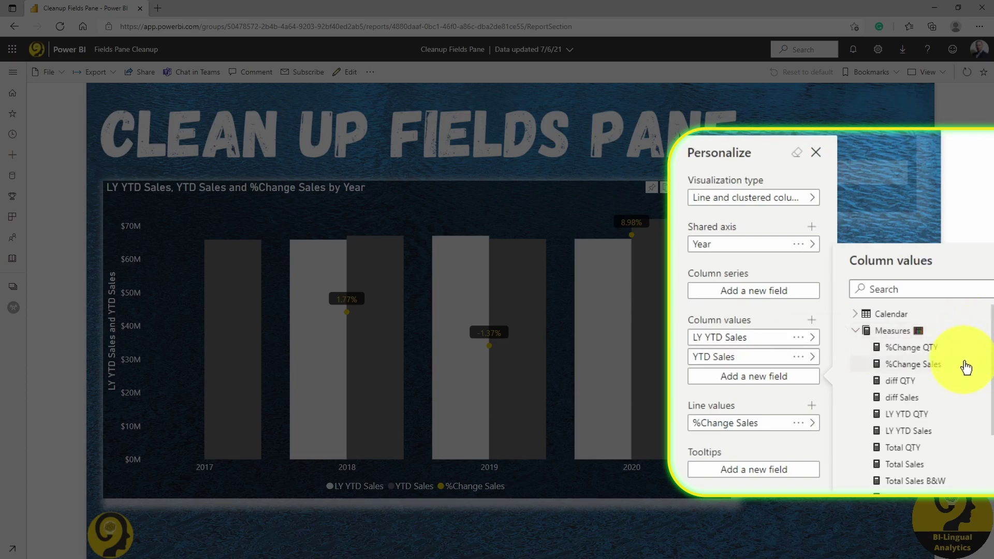
scroll(966, 382, "down", 1)
scroll(967, 394, "down", 1)
scroll(967, 432, "up", 3)
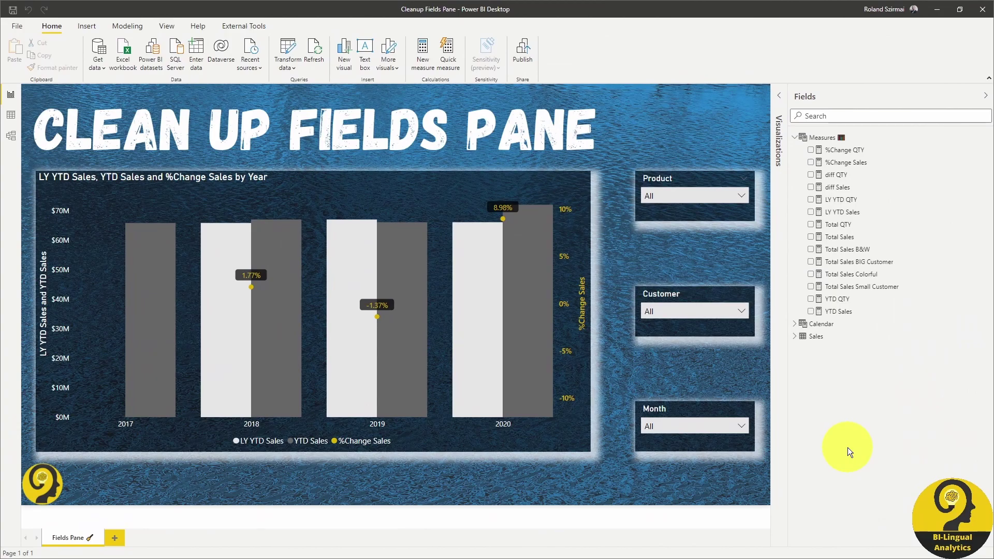
- Switch to model view, widen the Fields pane, and select Total Sales to show its properties
left_click(9, 140)
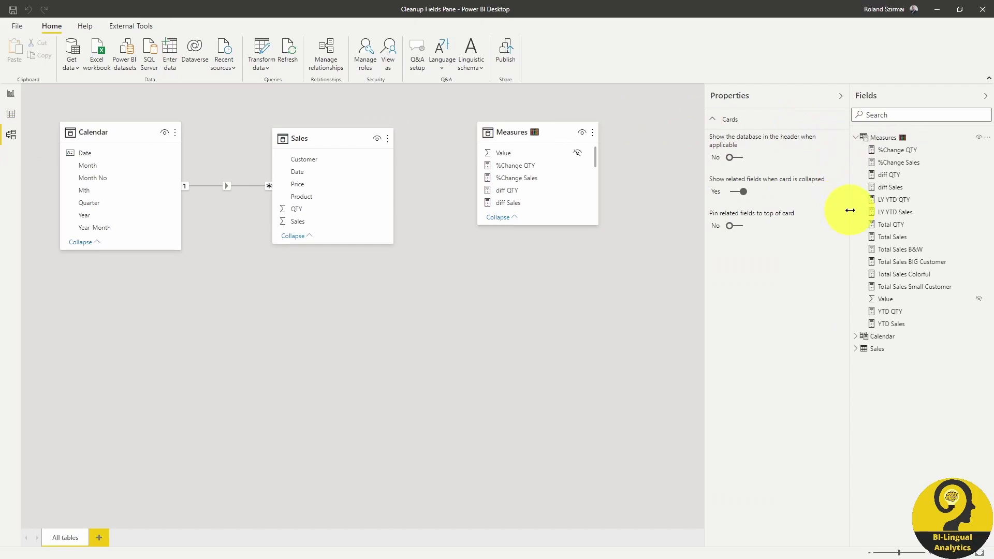
left_click_drag(850, 211, 781, 209)
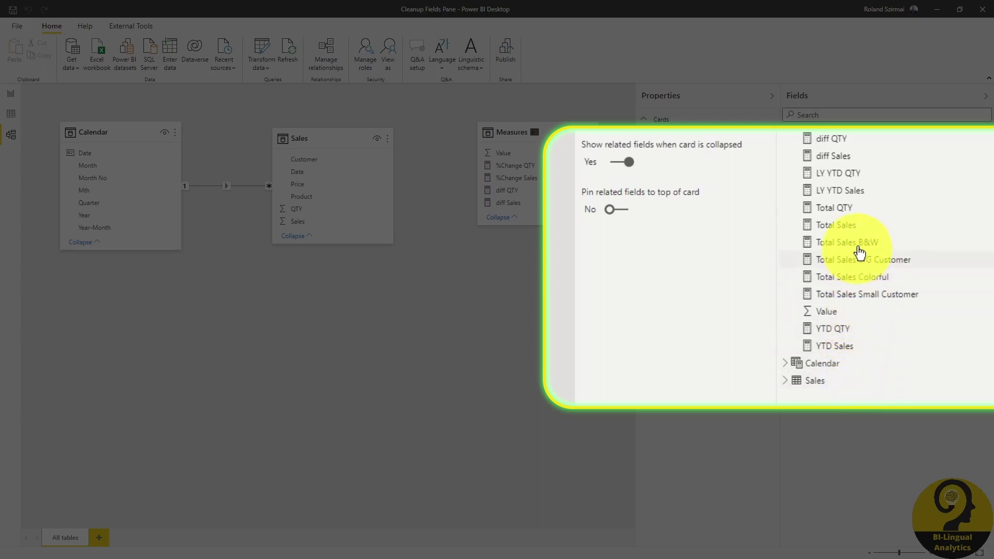
left_click(856, 226)
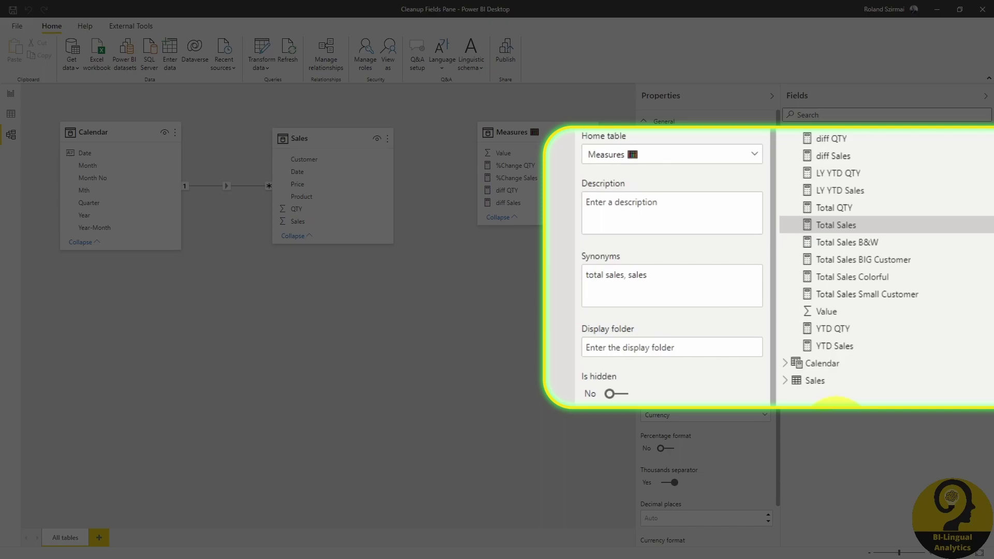
- Give Total Sales, then Small Customer, Colorful, BIG Customer and B&W sales, display folder 'Totals'
left_click(701, 352)
type("Totals")
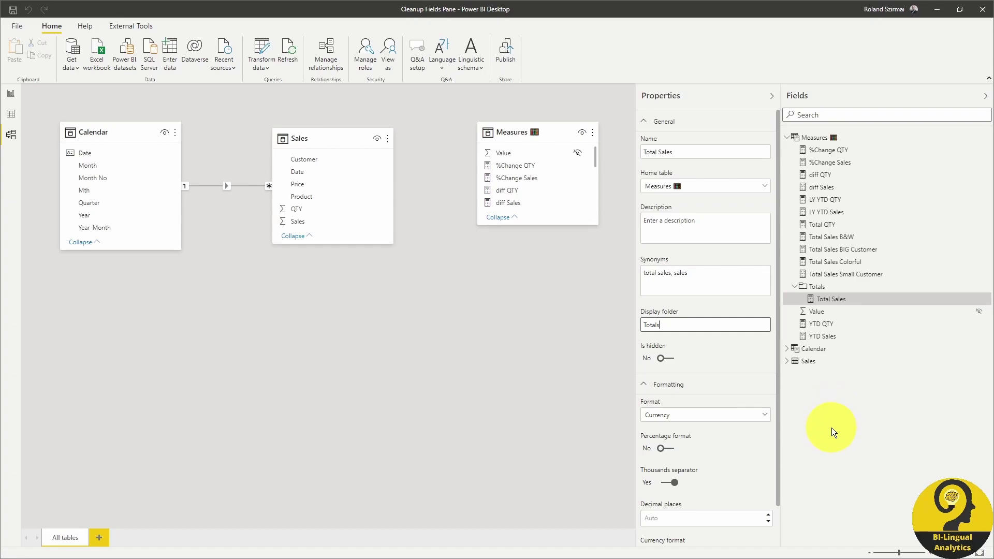
left_click(847, 274)
left_click(839, 262, "ctrl")
left_click(839, 249, "ctrl")
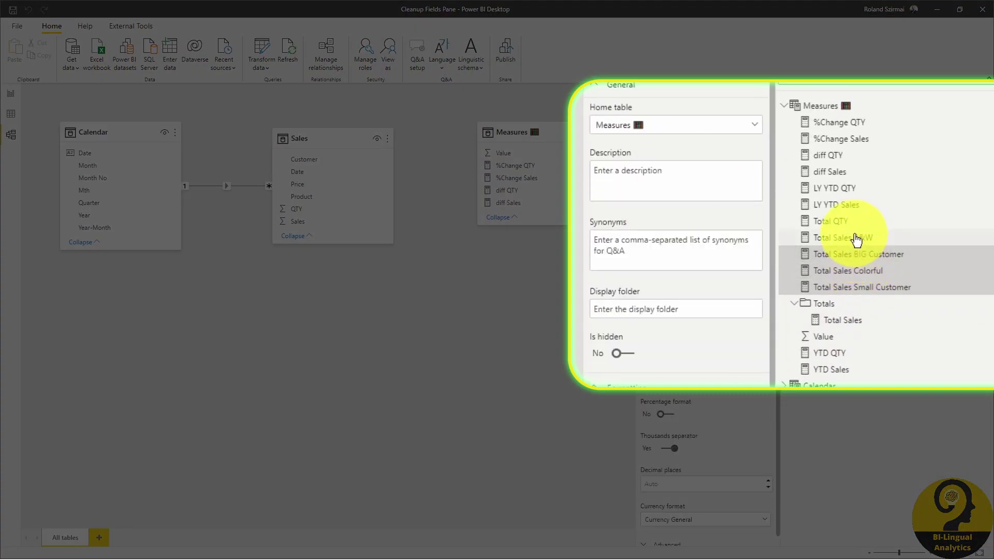
left_click(839, 237, "ctrl")
left_click(694, 308)
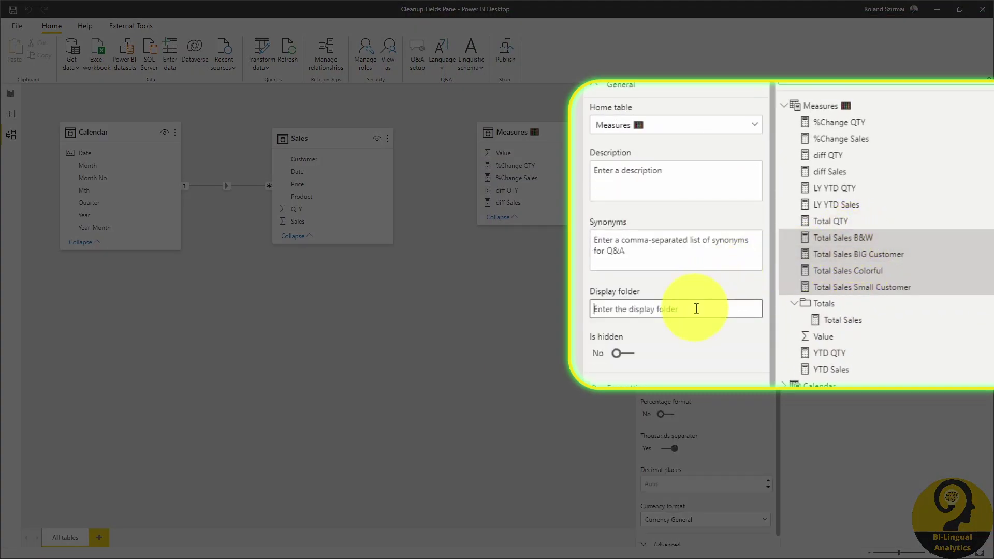
type("Totals")
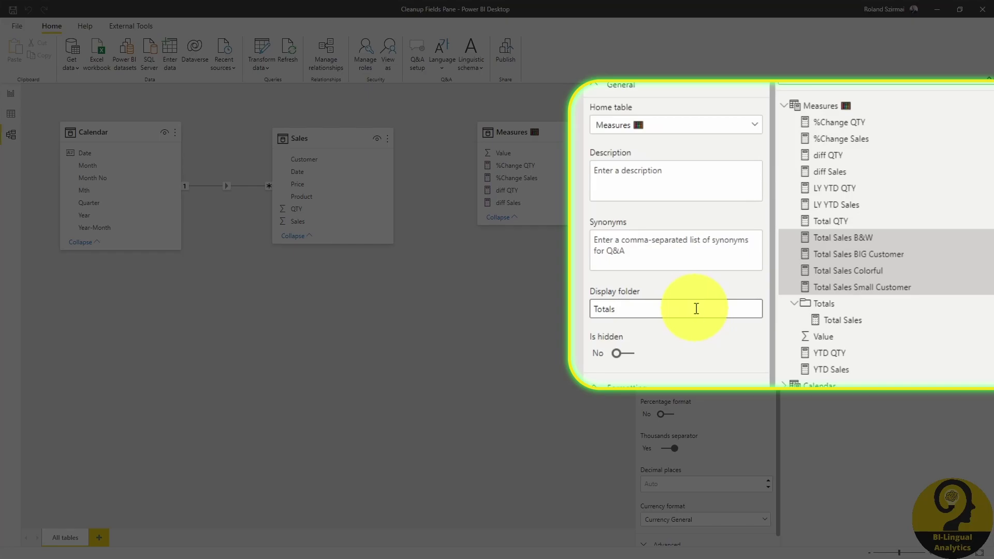
key("Return")
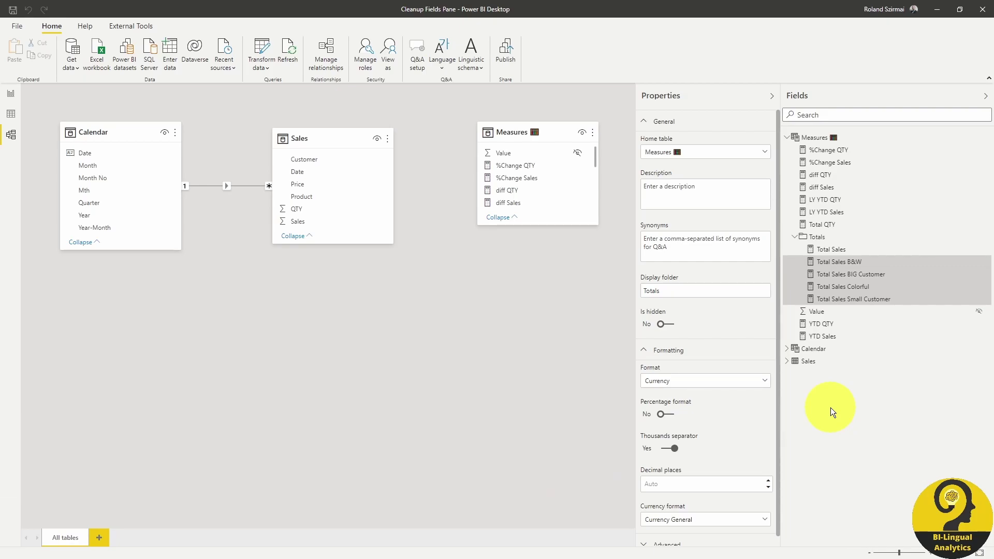
- Put YTD QTY and YTD Sales into a 'YTD' display folder
left_click(839, 327)
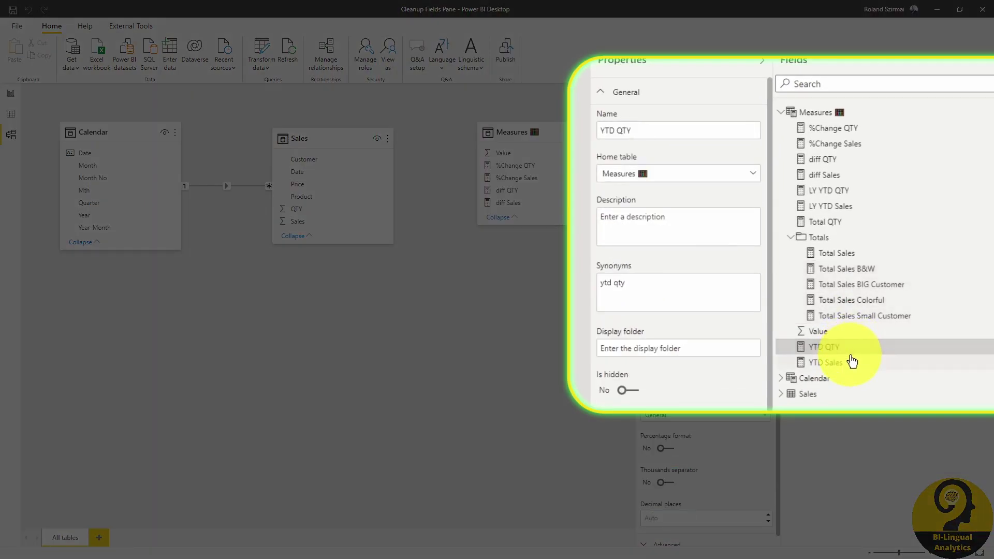
left_click(852, 362, "ctrl")
left_click(707, 305)
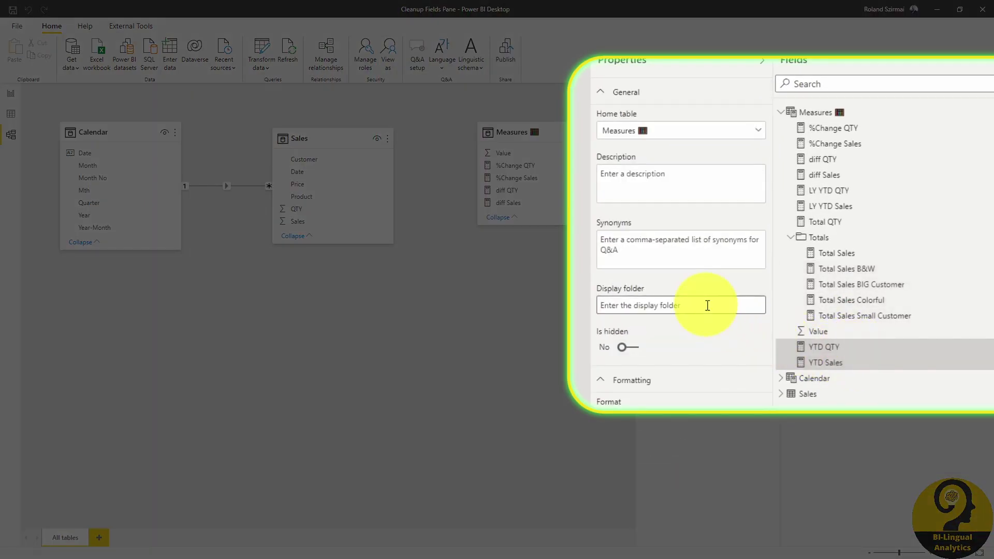
type("YTD")
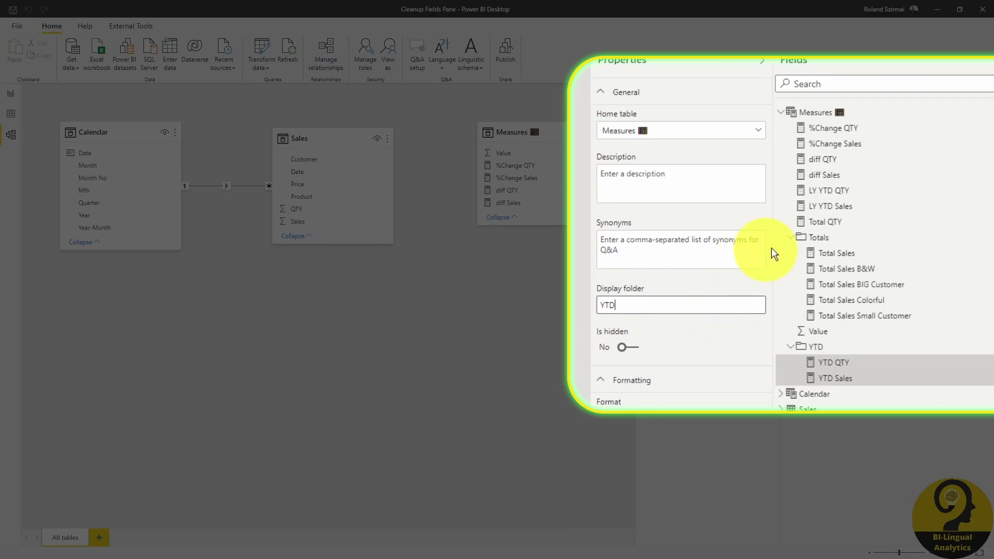
- Move Total QTY into the 'Totals' display folder
left_click(841, 222)
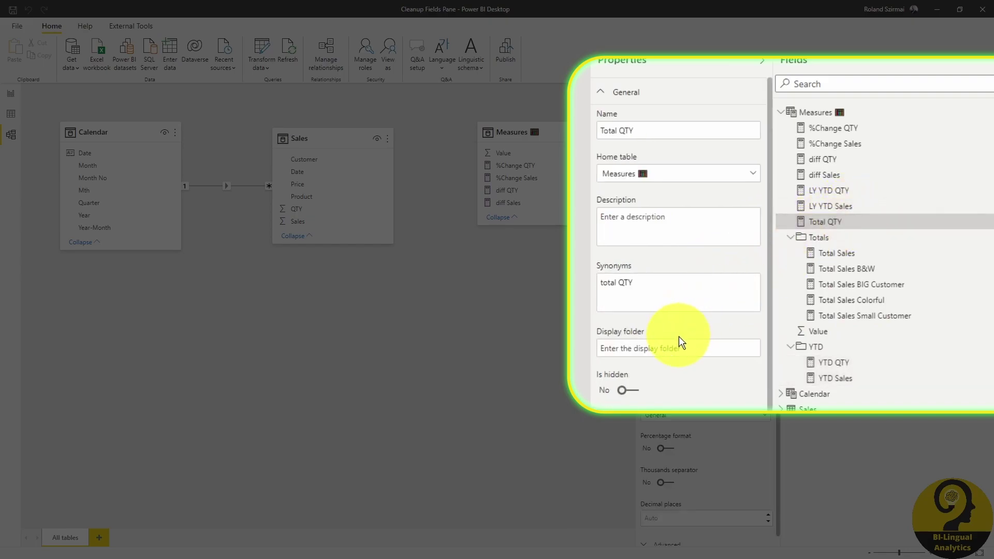
left_click(672, 345)
type("Totals")
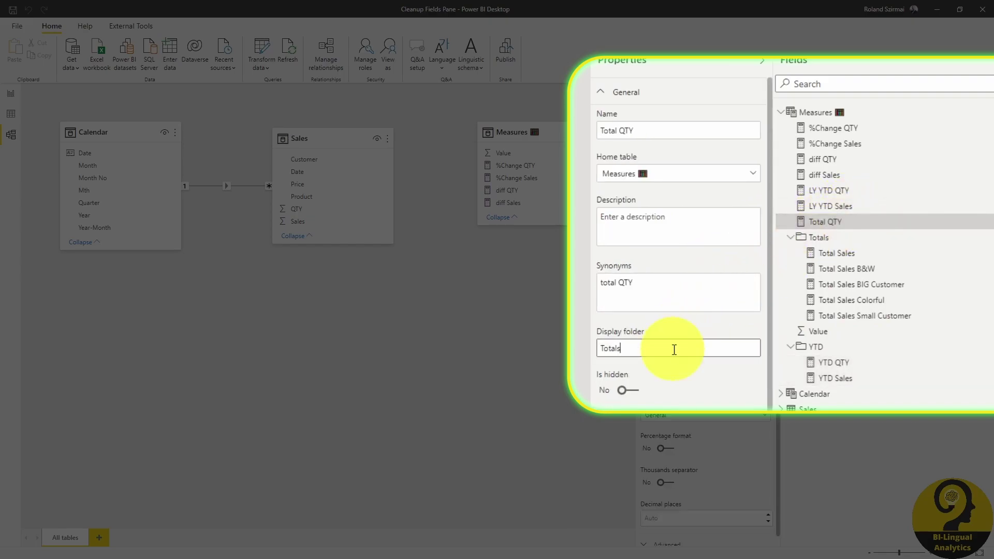
key("Return")
- Put LY YTD QTY and LY YTD Sales into an 'LY YTD' display folder
left_click(844, 191)
left_click(846, 207, "ctrl")
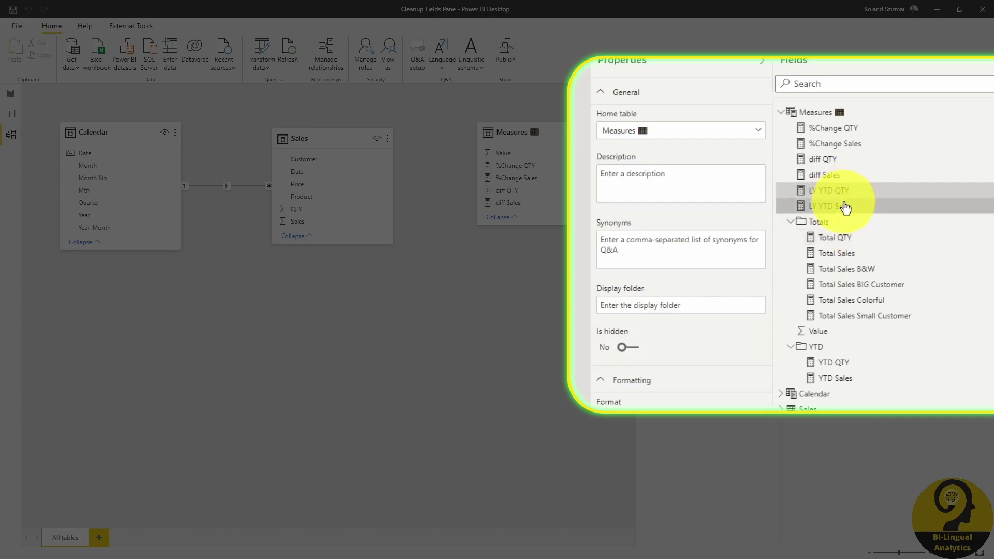
left_click(710, 307)
type("LY YTD")
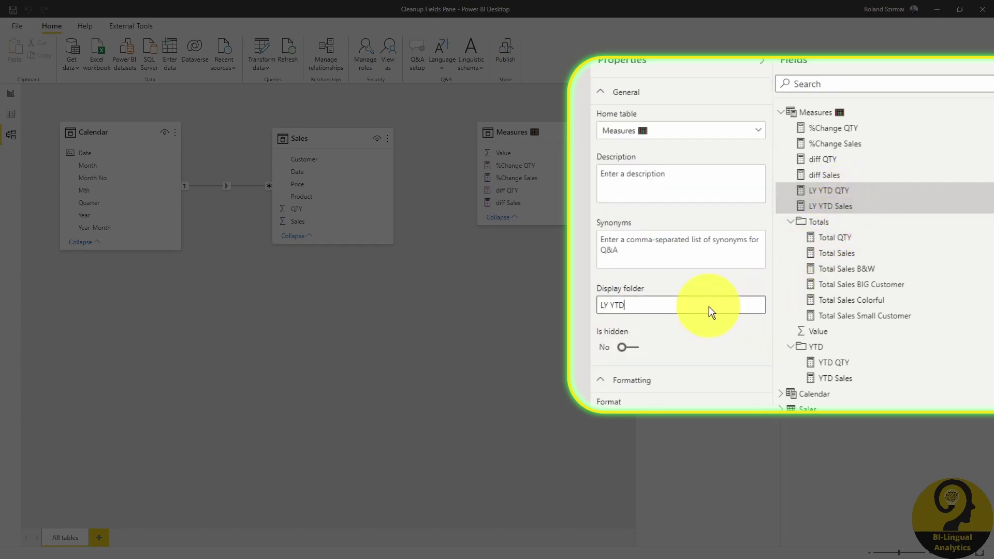
key("Return")
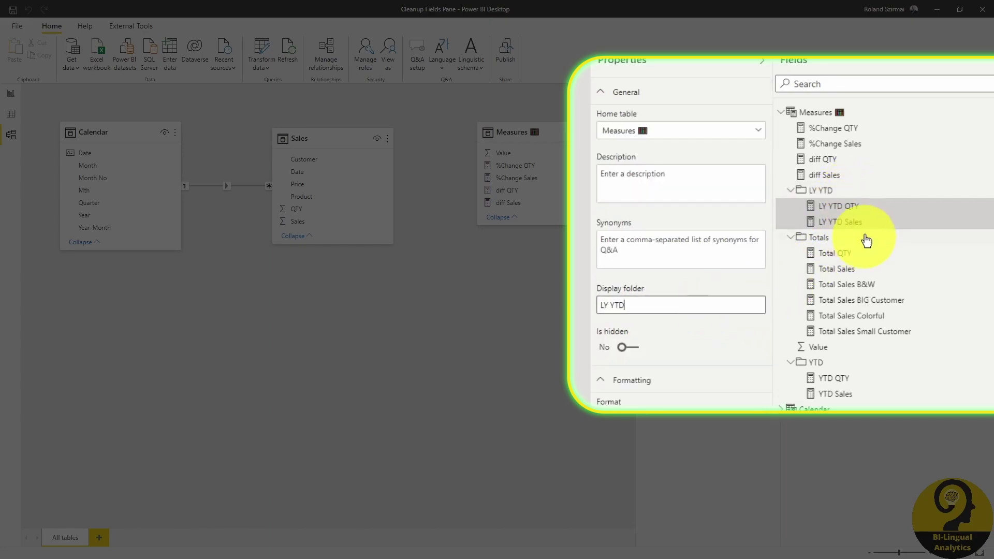
- Put the measures from %Change QTY through diff Sales into a 'Variance' display folder
left_click(882, 128)
left_click(868, 178, "shift")
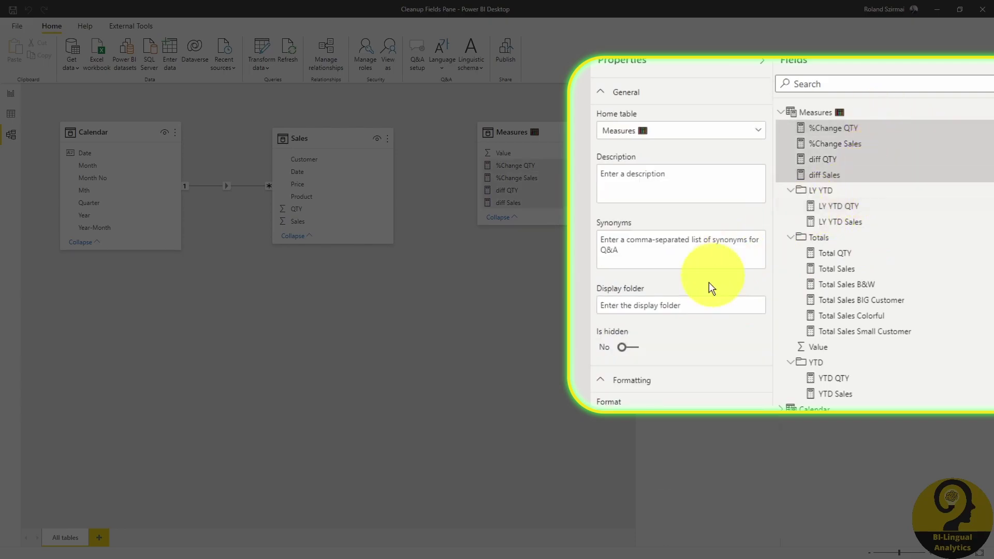
left_click(654, 302)
type("Variance")
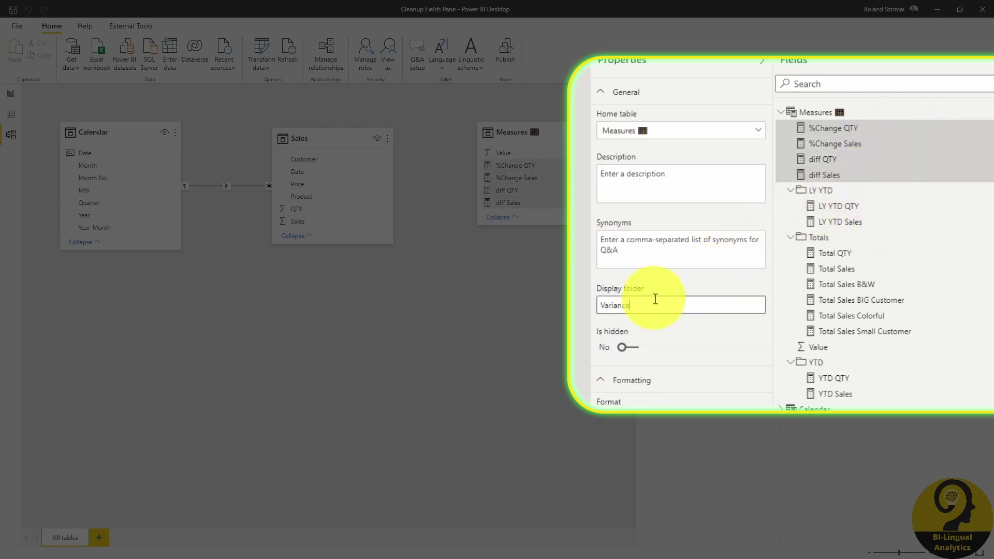
key("Return")
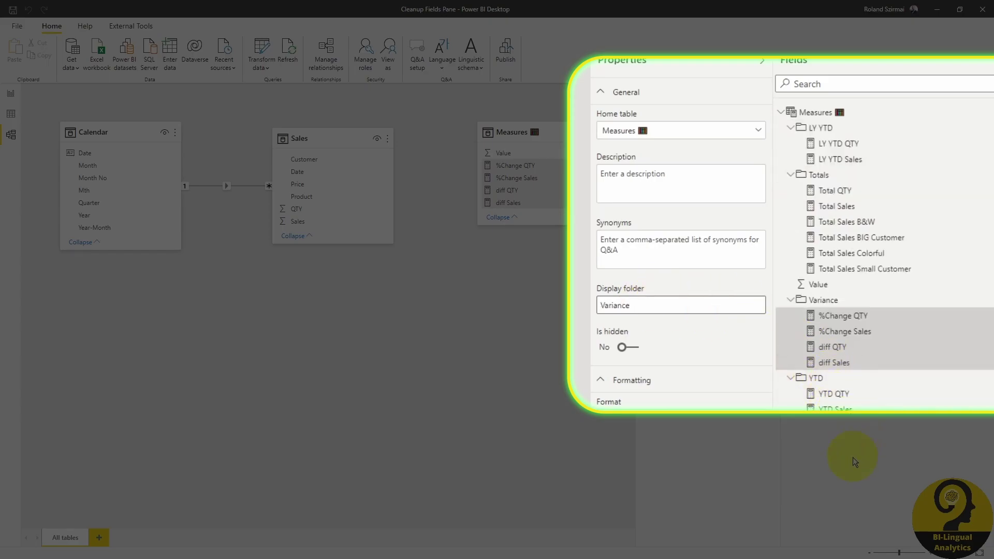
left_click(852, 459)
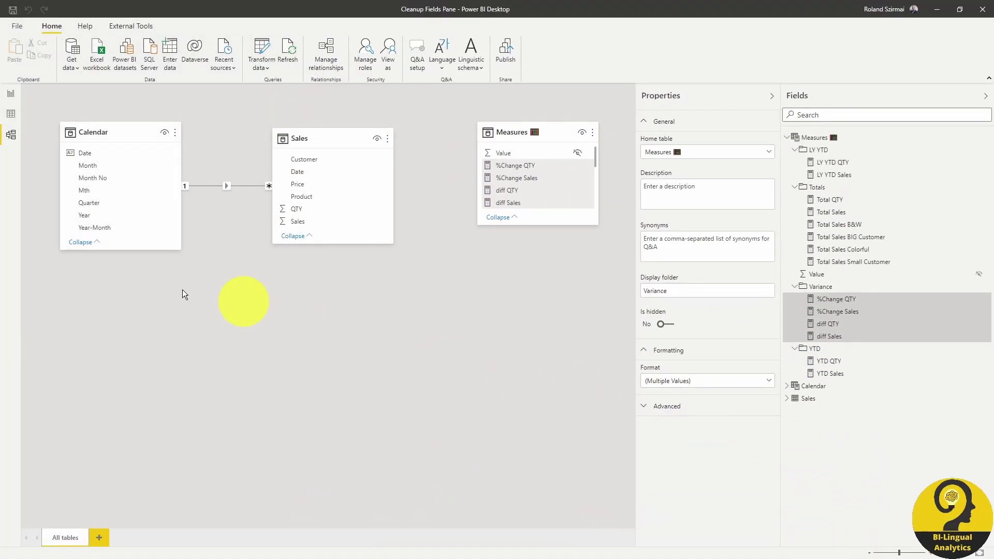
- Switch back to the report view
left_click(10, 93)
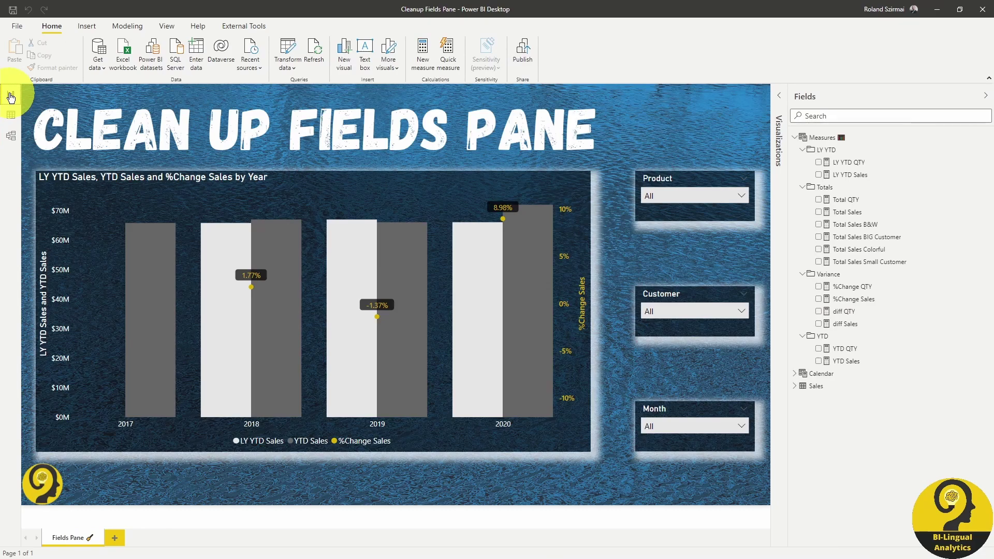